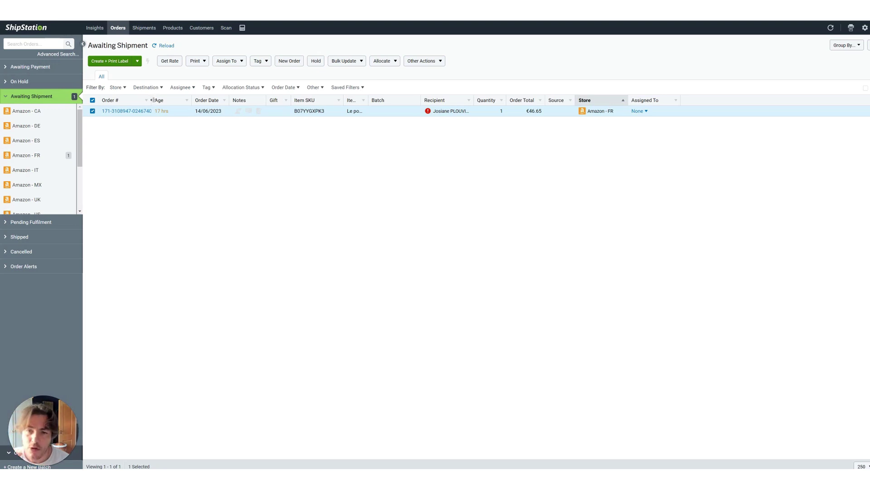
Step: Open the detail page of the Amazon - FR order in Awaiting Shipment
left_click(129, 111)
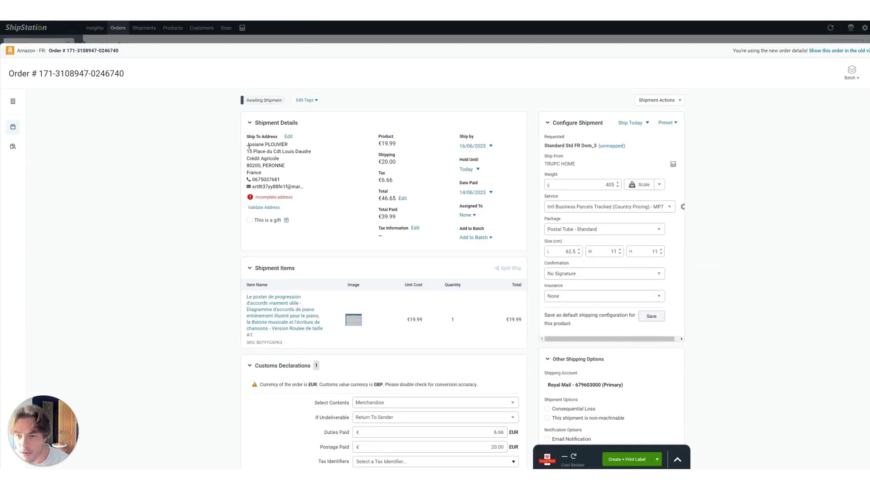
Step: Copy the Amazon FR order's full ship-to address block and phone number
left_click_drag(248, 145, 295, 183)
key("ctrl+c")
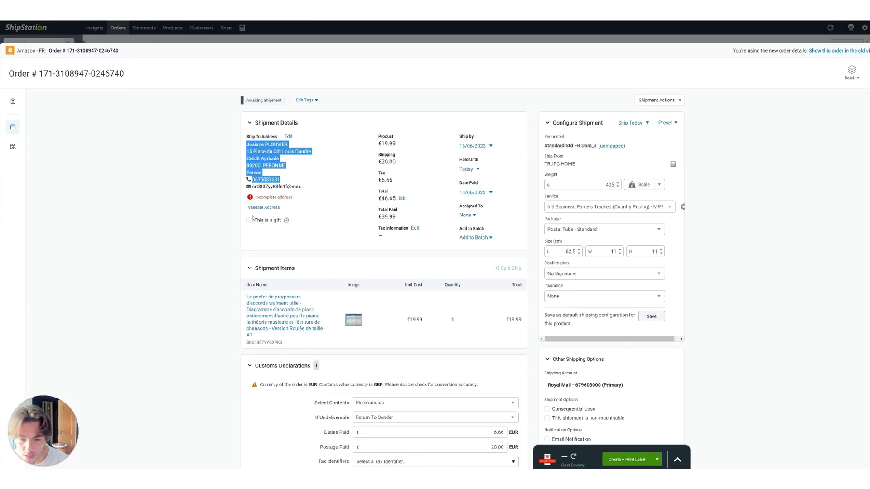
key("ctrl+p")
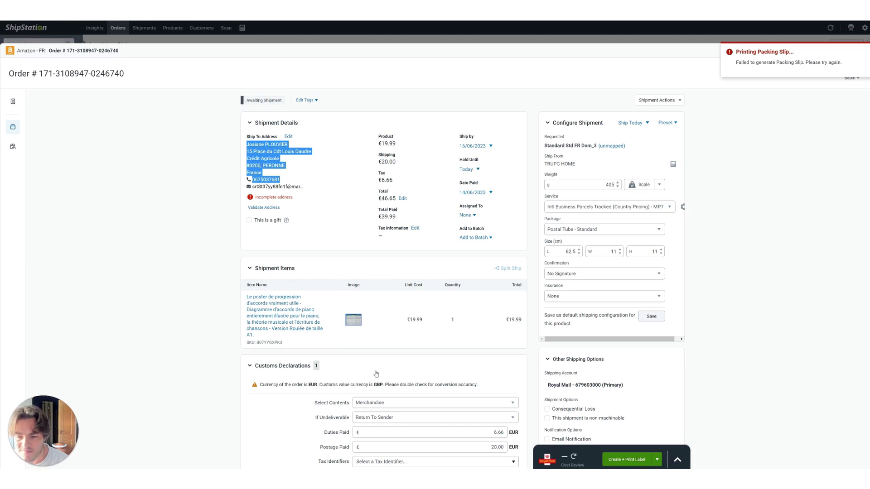
mouse_move(358, 331)
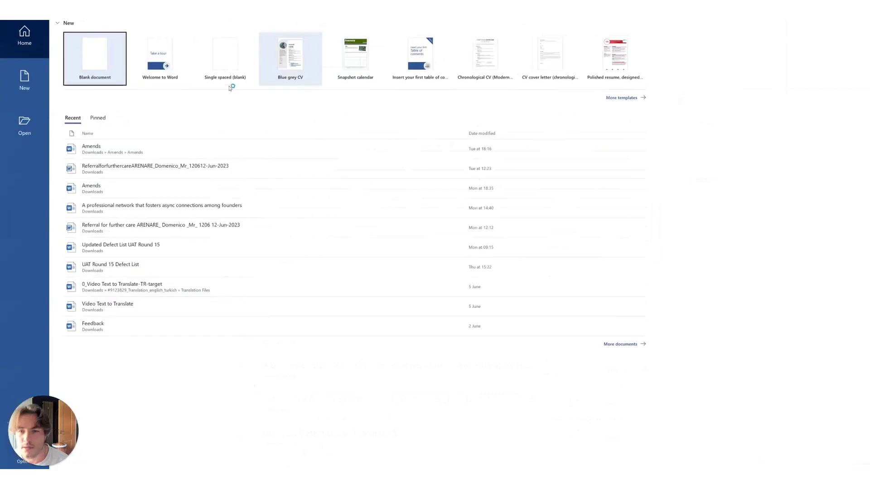
Step: Paste the address into a blank Word document as text only and enlarge it to about 28 pt
left_click(95, 58)
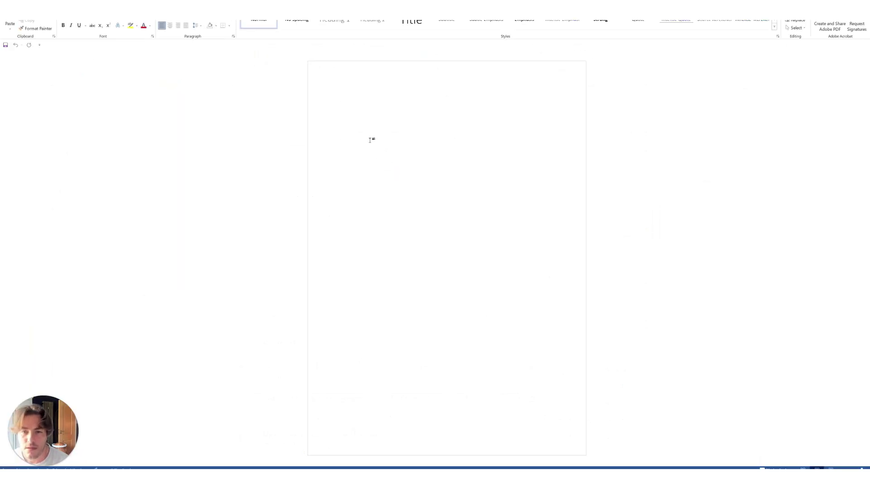
key("ctrl+v")
triple_click(305, 99)
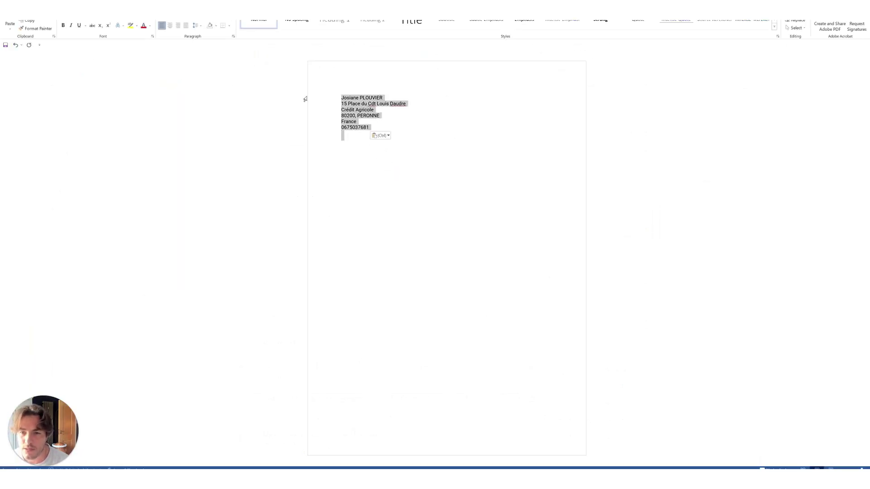
left_click(152, 15)
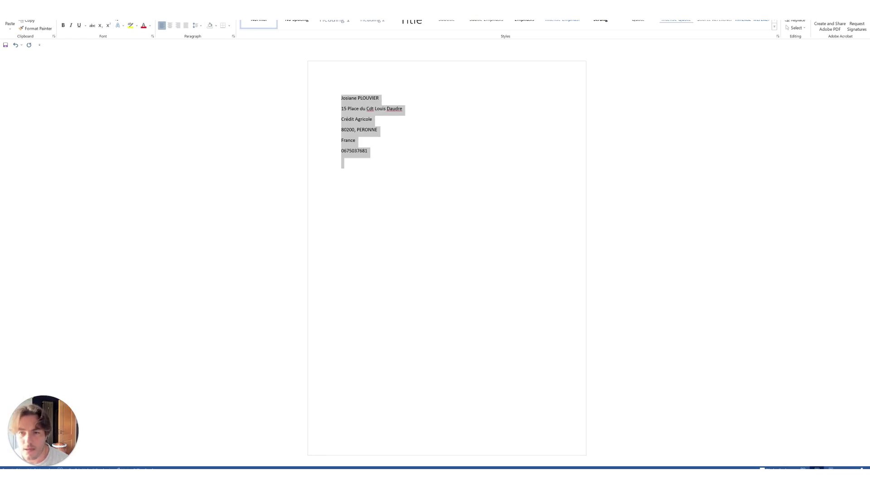
key("ctrl+shift+period")
key("ctrl+shift+period")
key("ctrl+shift+period")
key("ctrl+shift+period")
key("ctrl+shift+period")
key("ctrl+shift+period")
key("ctrl+shift+period")
key("ctrl+shift+period")
key("ctrl+shift+period")
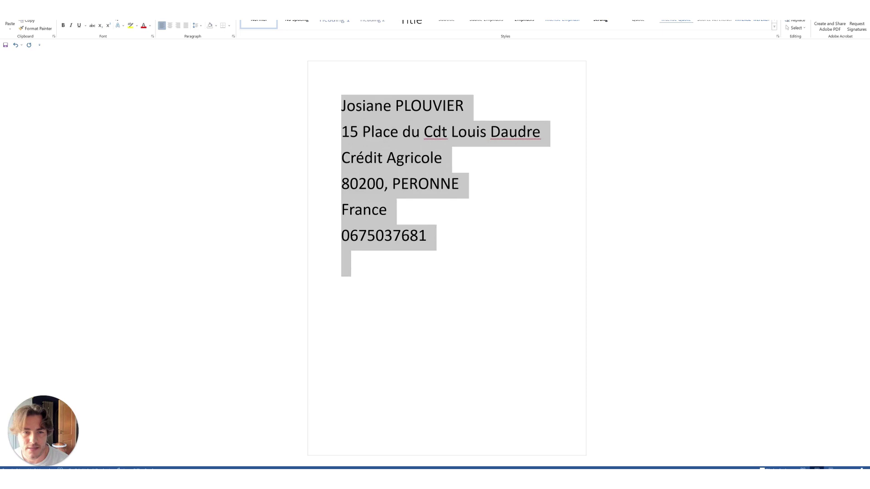
key("ctrl+shift+period")
key("ctrl+shift+comma")
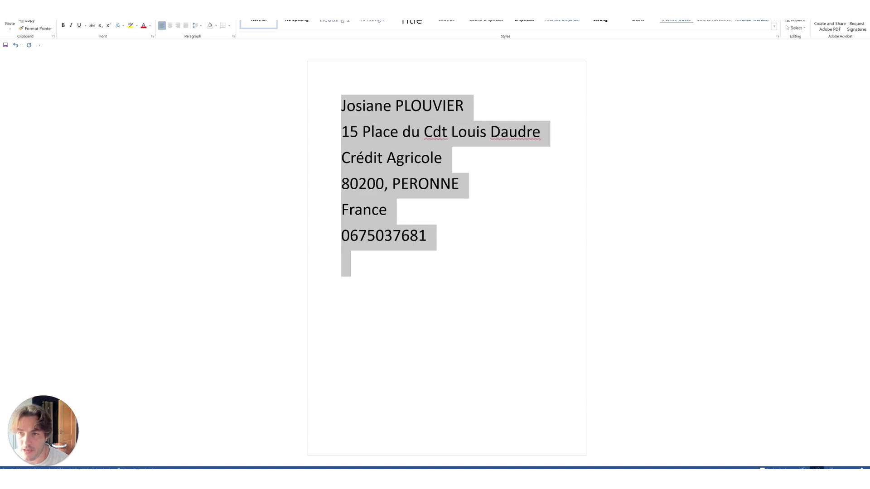
Step: Convert the address document to PDF with Acrobat, saving the .docx in Downloads first
left_click(113, 1)
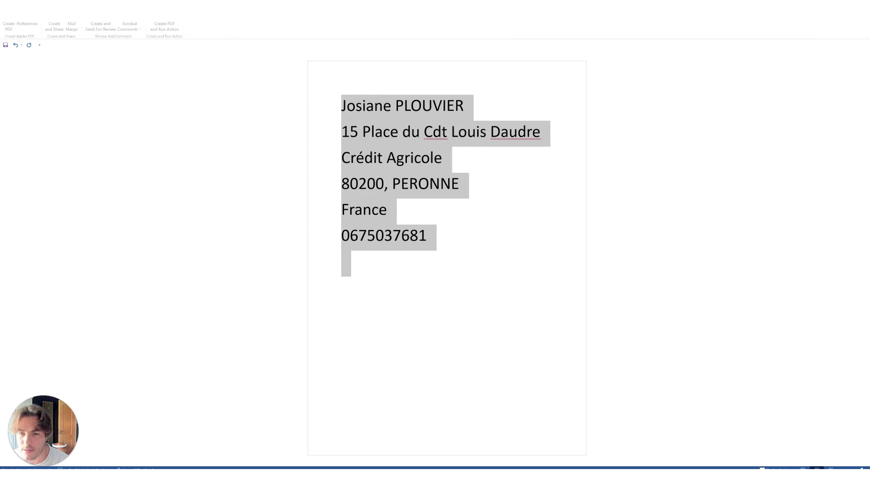
left_click(10, 28)
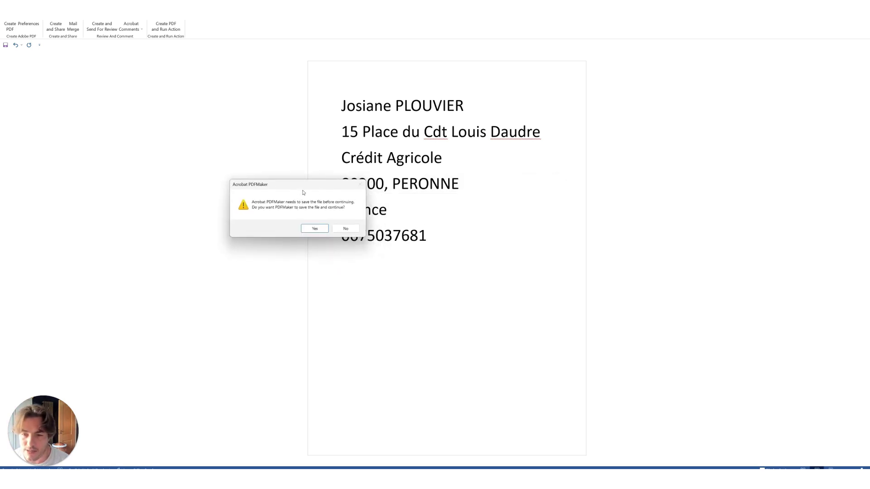
left_click(277, 231)
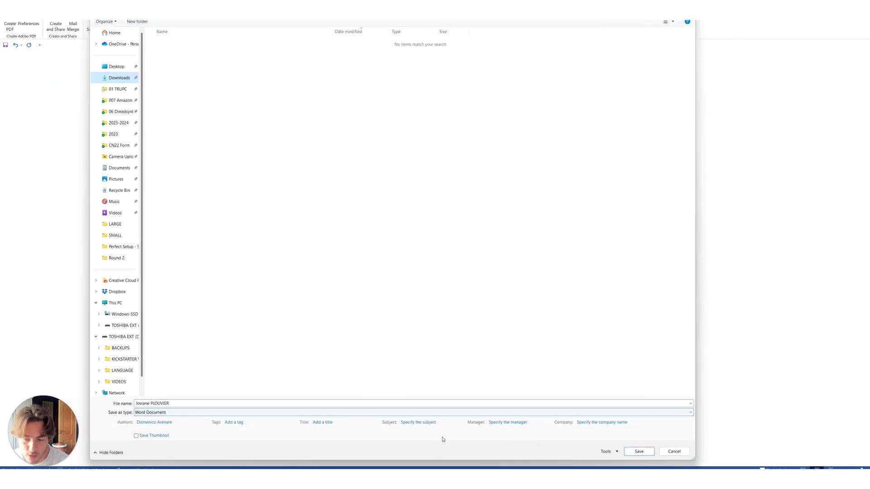
left_click(638, 452)
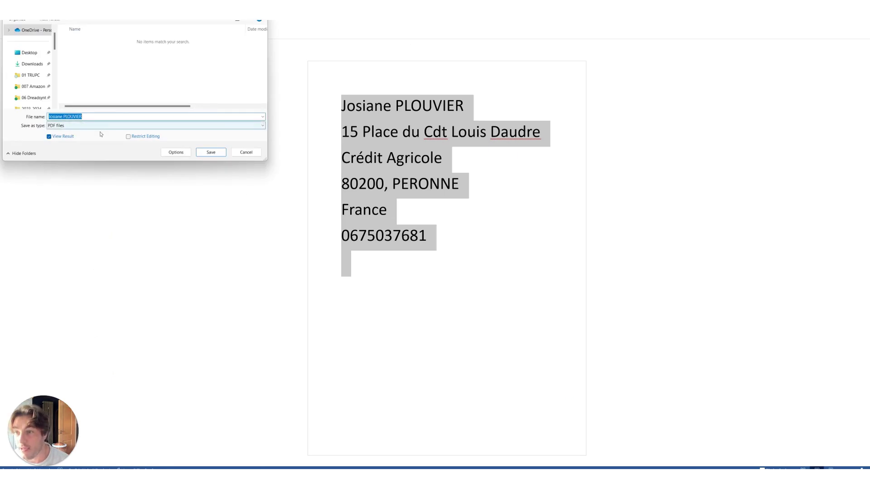
left_click(216, 154)
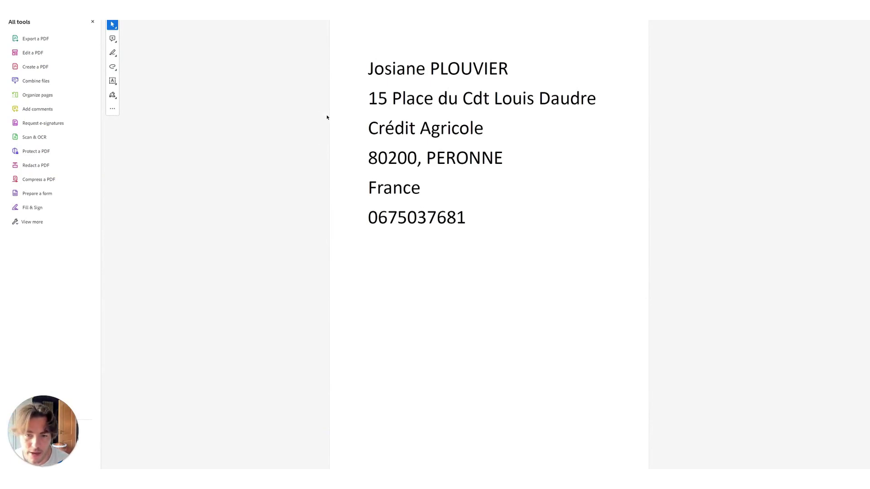
Step: Print the address PDF to the ZDesigner ZD421 label printer
key("ctrl+p")
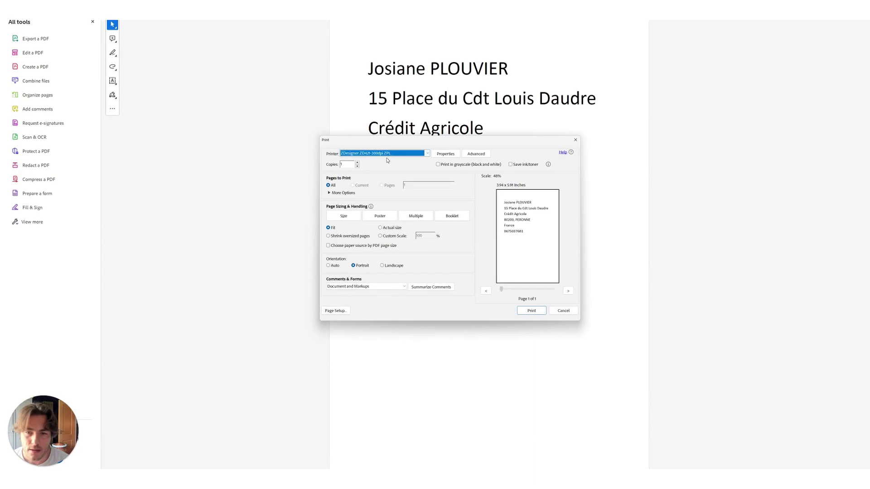
left_click(386, 155)
left_click(380, 155)
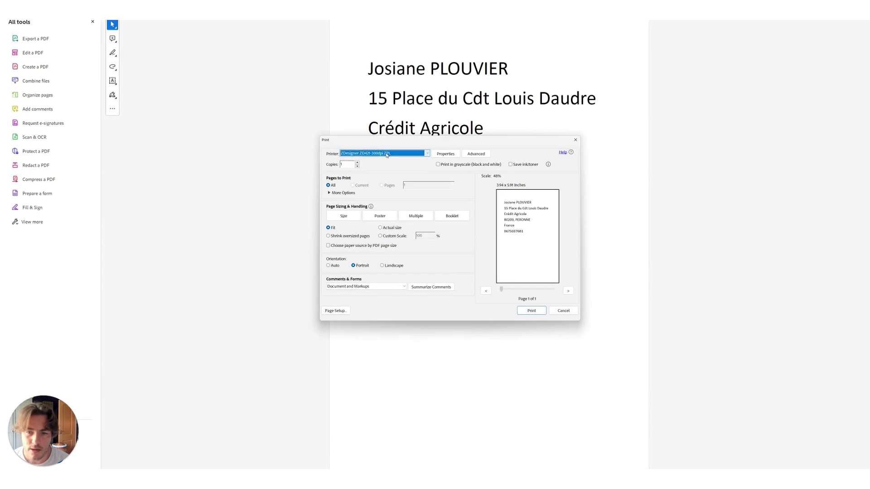
left_click(531, 311)
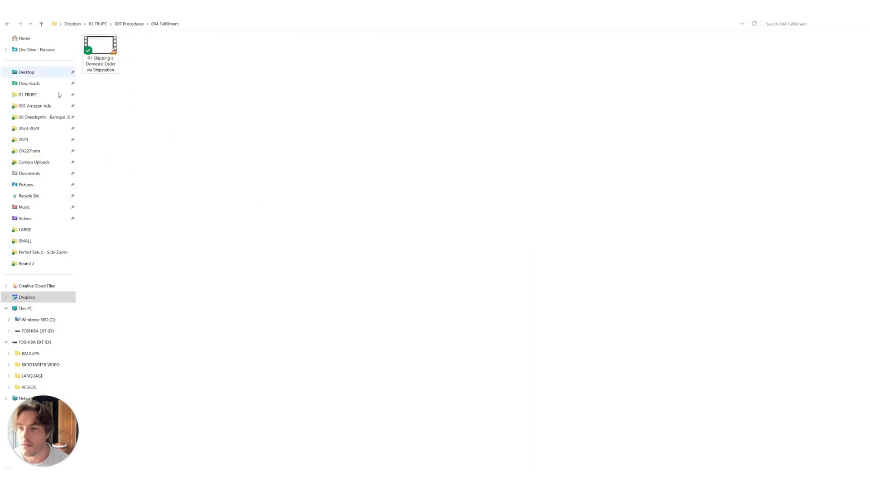
Step: Delete both saved address files from the Downloads folder
left_click(45, 83)
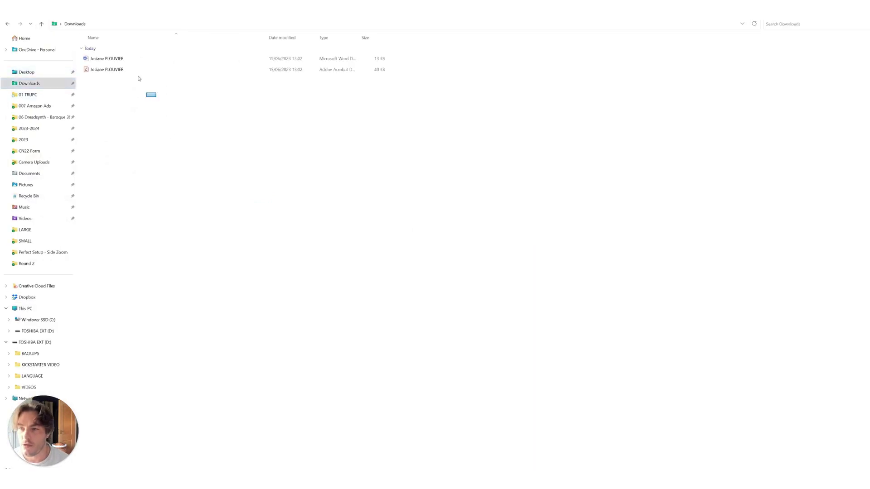
left_click_drag(140, 79, 120, 52)
key("Delete")
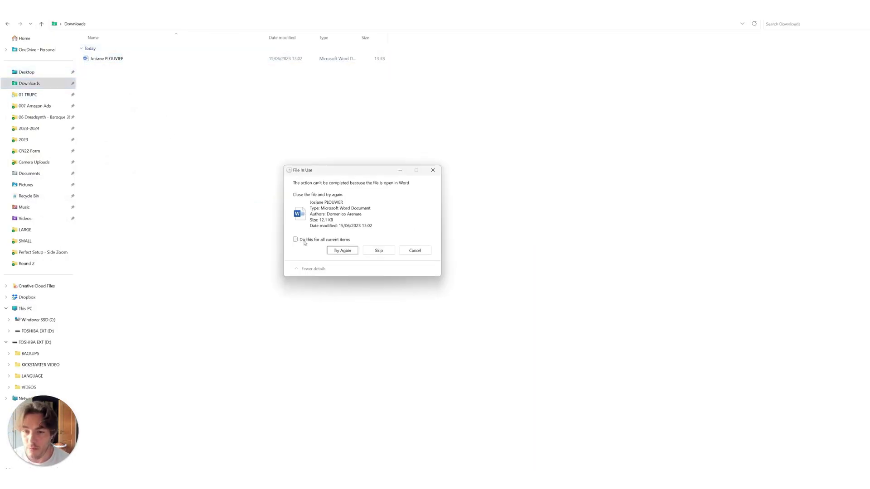
Step: Close the Word document, retry deleting its file, and return to the ShipStation order page
key("alt+Tab")
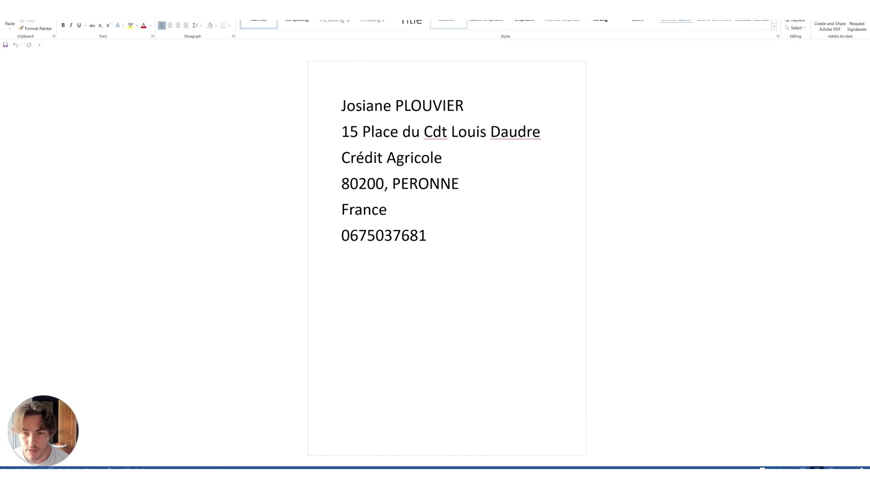
key("alt+F4")
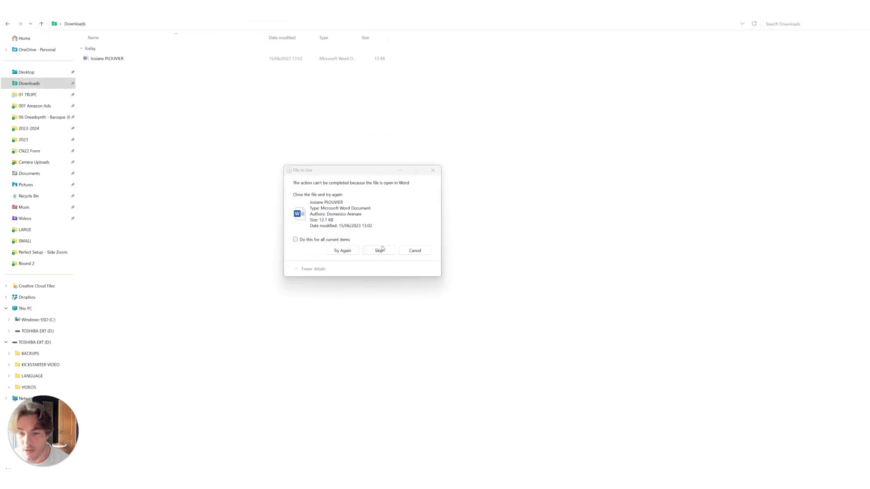
left_click(350, 253)
left_click(350, 253)
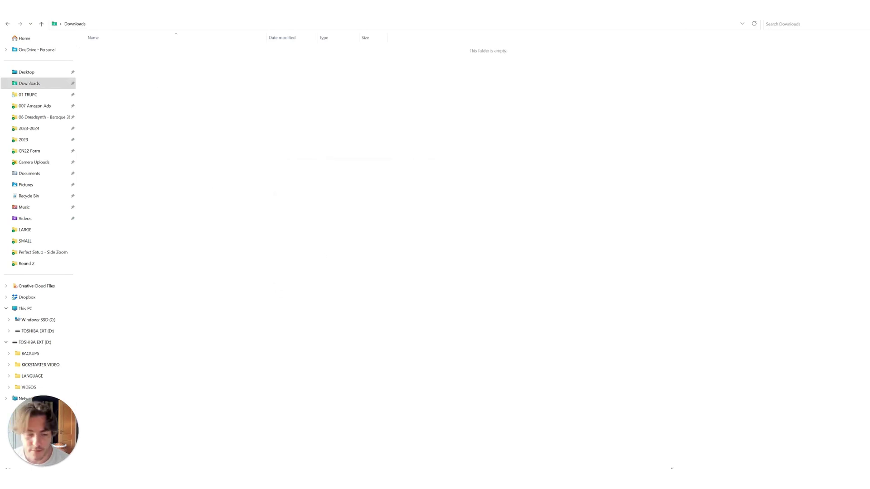
left_click(659, 480)
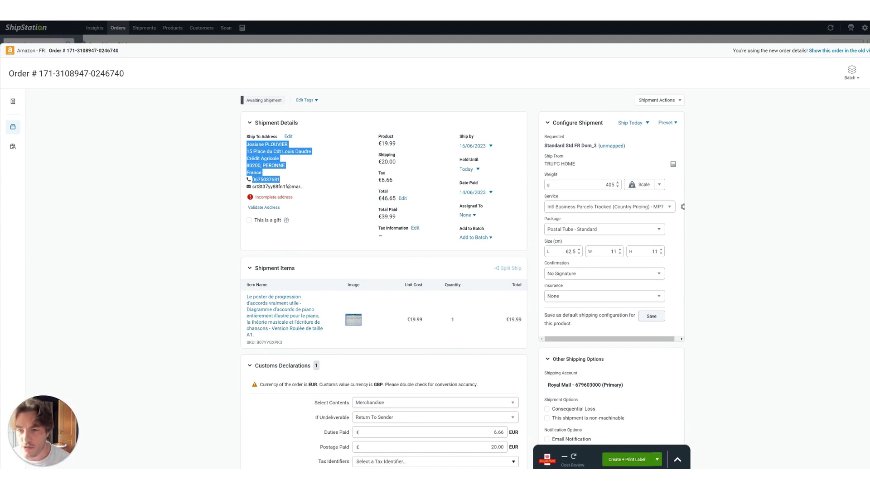
Step: Close the order details and open the CN22 Form folder in File Explorer
key("Escape")
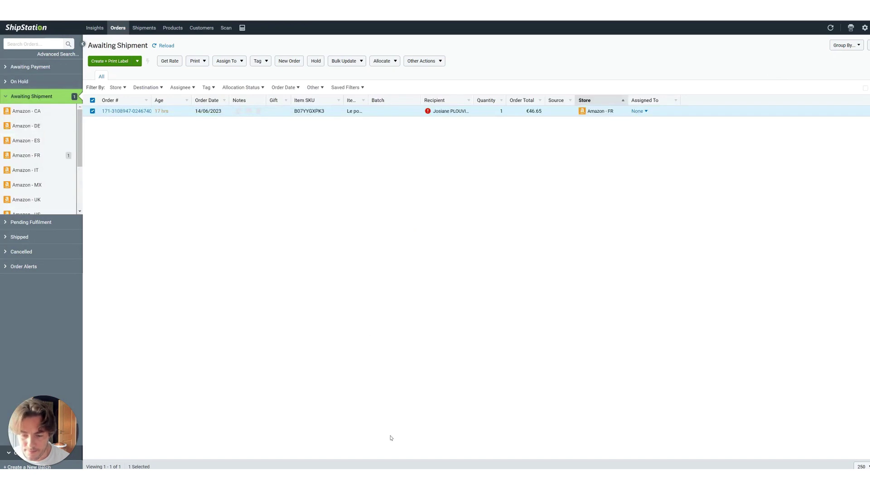
left_click(414, 442)
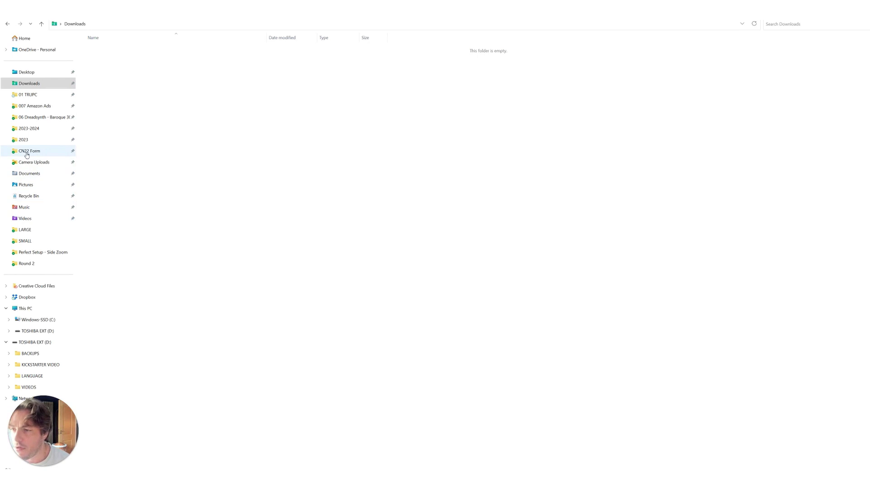
left_click(27, 155)
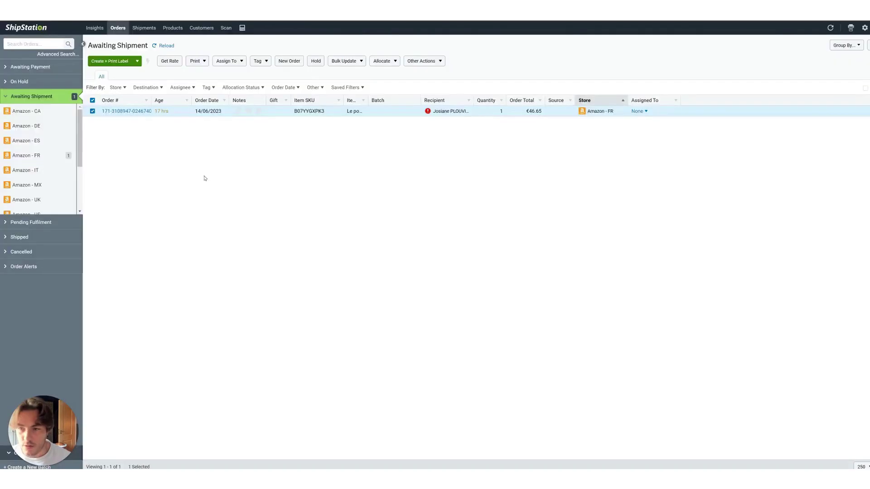
Step: Confirm the order holds one poster, then open 'CN22 Form - 1 Poster' maximized
left_click(137, 111)
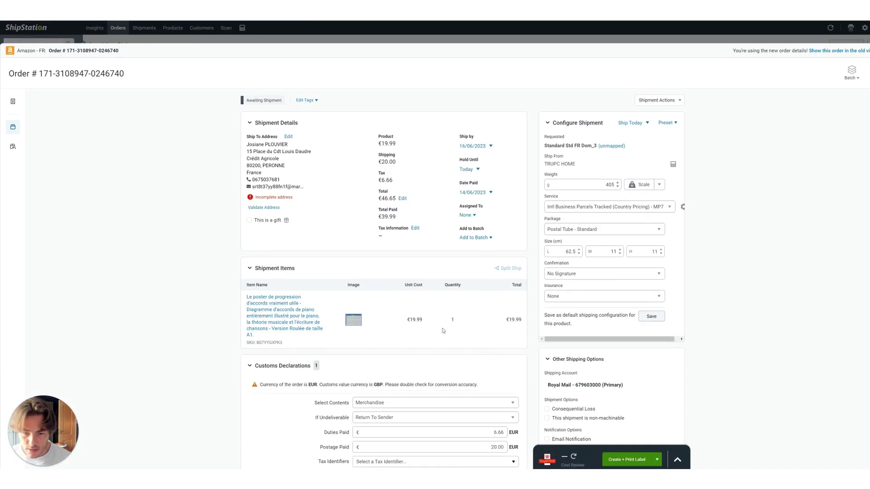
mouse_move(355, 325)
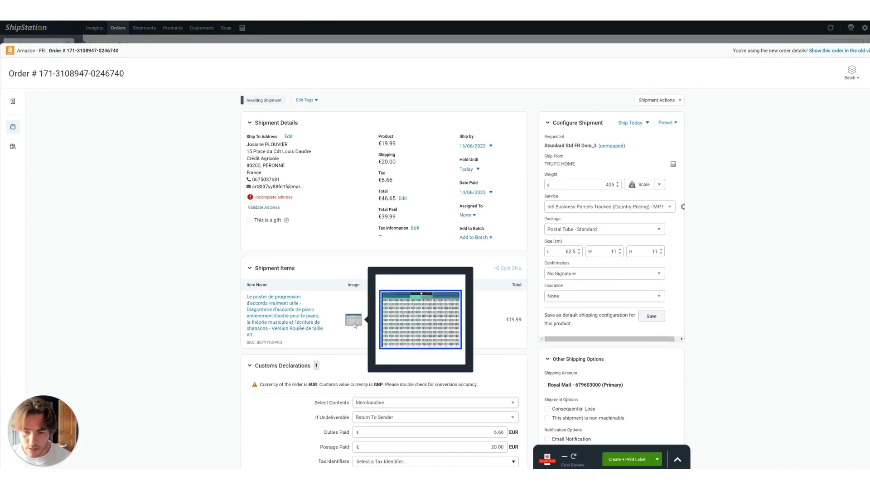
key("alt+Tab")
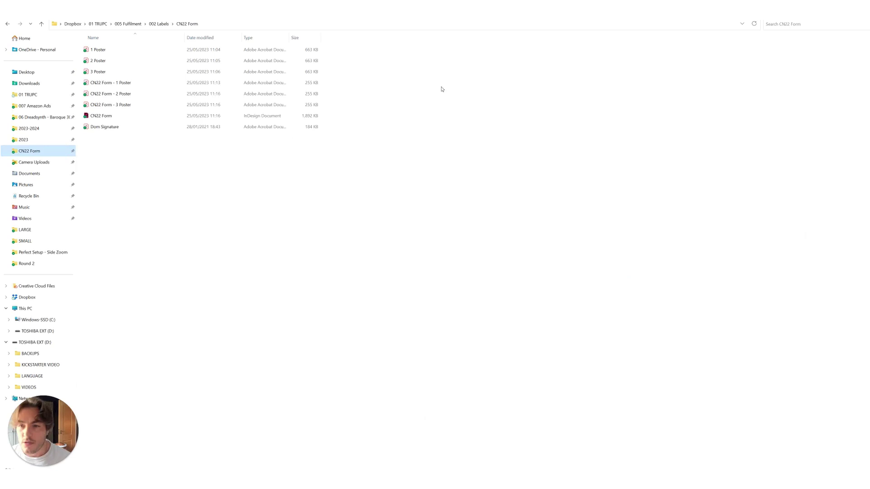
left_click(134, 84)
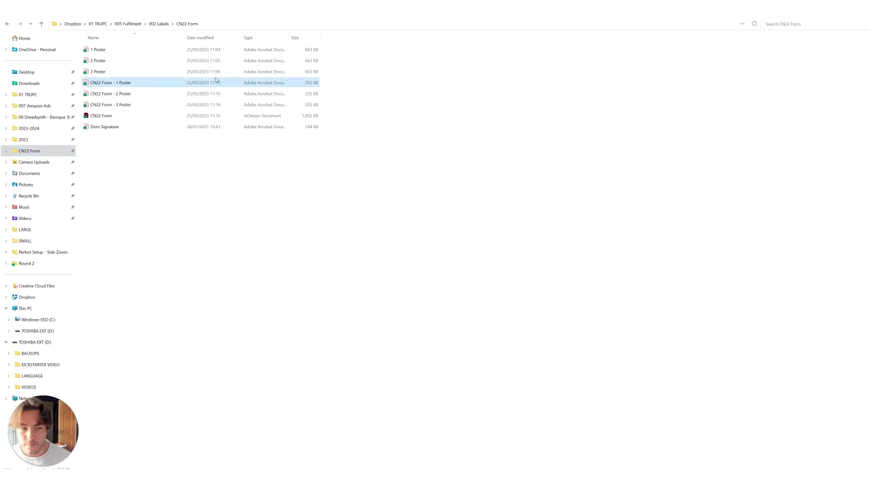
key("alt+Tab")
left_click_drag(868, 147, 274, 22)
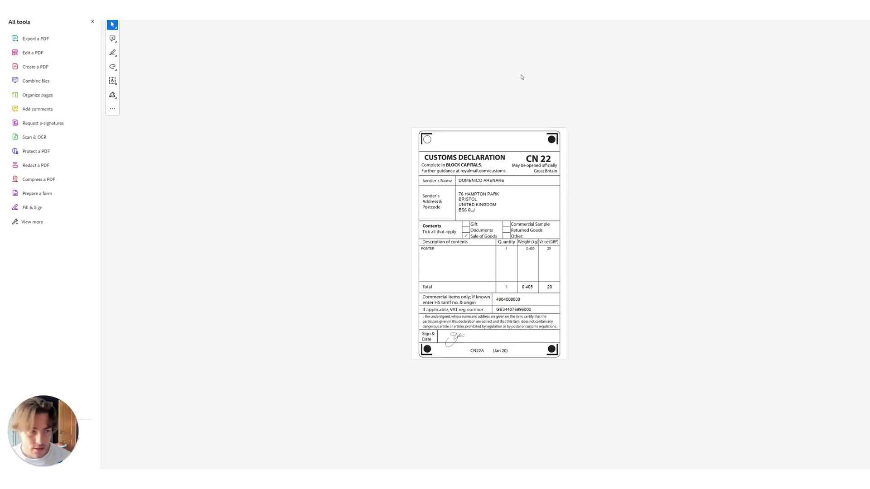
Step: Print the one-poster CN22 declaration, then switch back to the CN22 Form folder
key("ctrl+p")
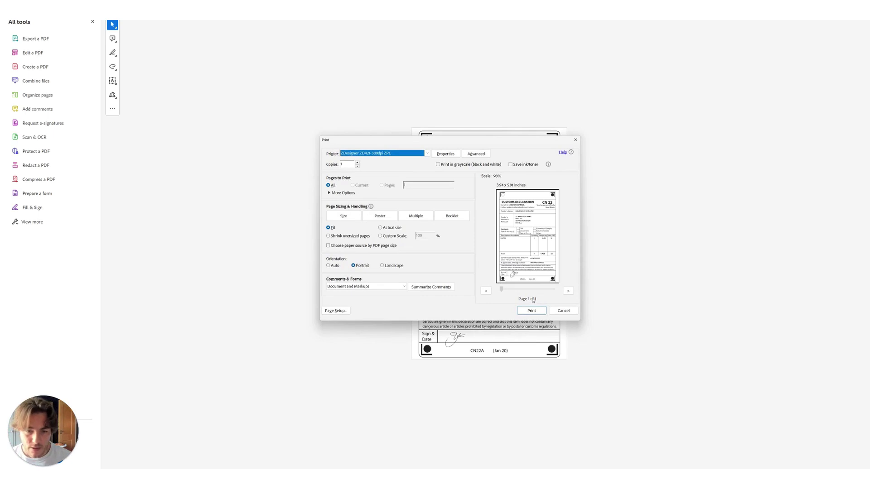
left_click(532, 311)
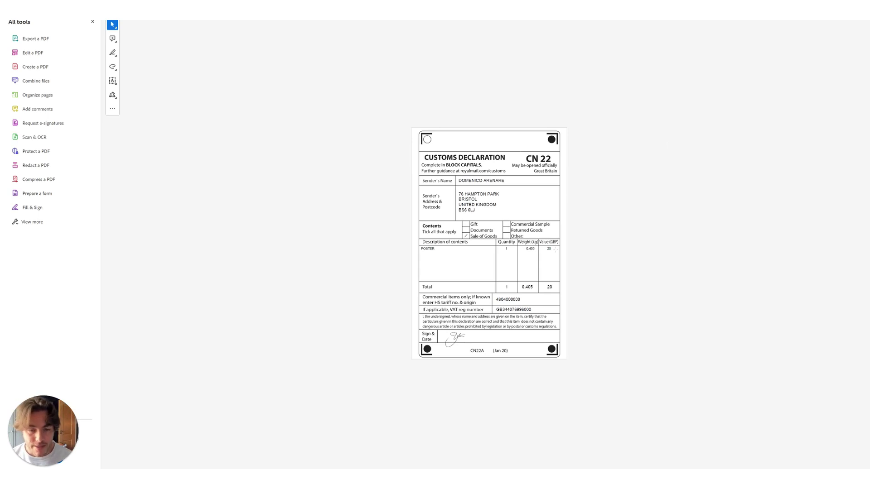
key("alt+Tab")
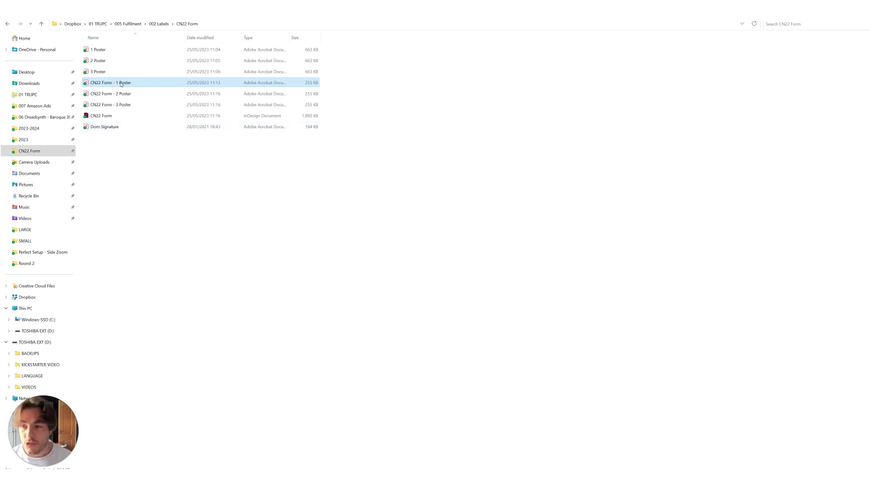
left_click(119, 94)
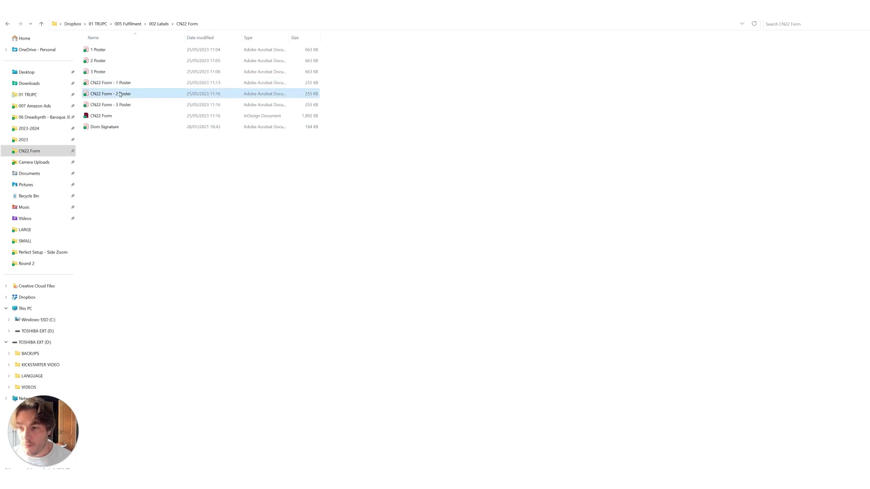
left_click(127, 106)
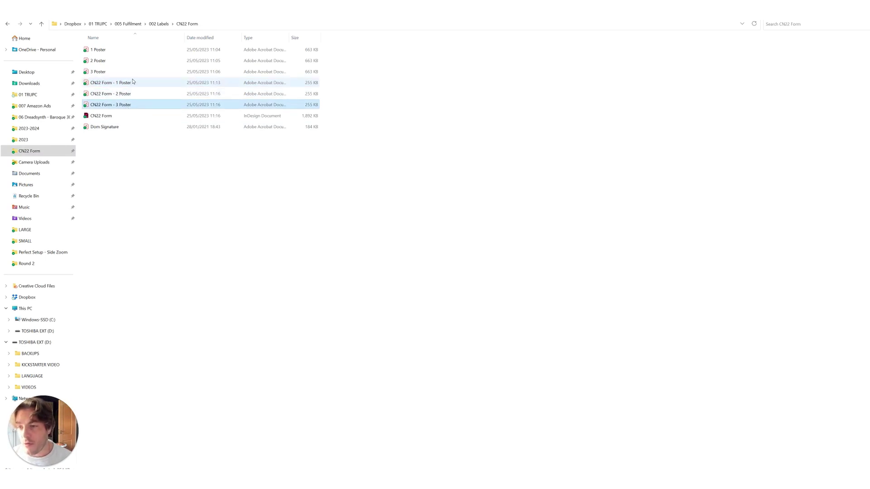
left_click(133, 82)
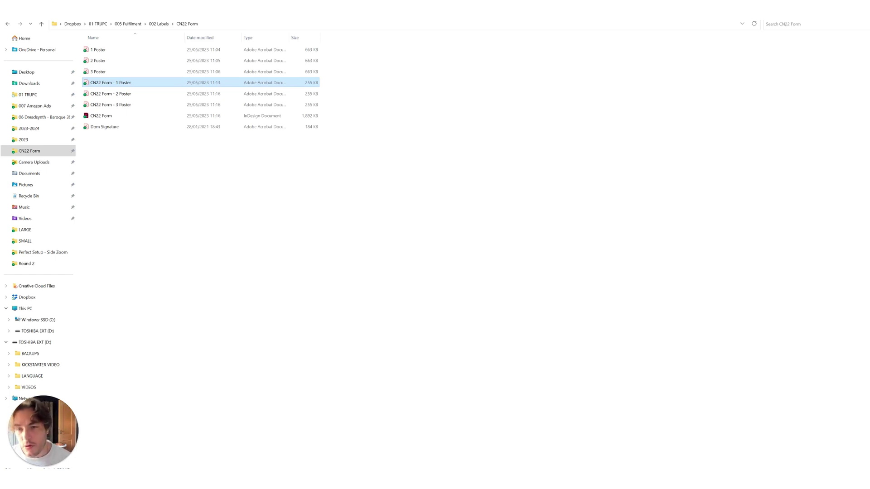
key("ctrl+space")
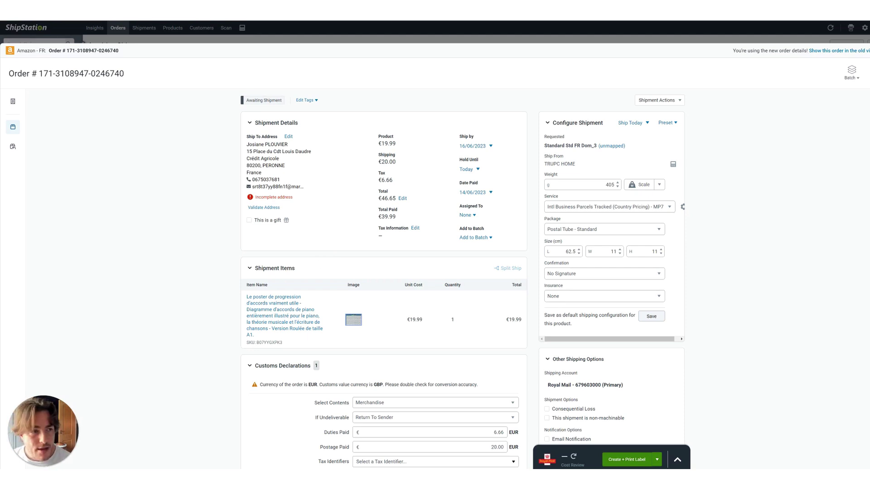
Step: Close the order details, reselect the Amazon - FR order, and view the 226 Shipped orders
key("Escape")
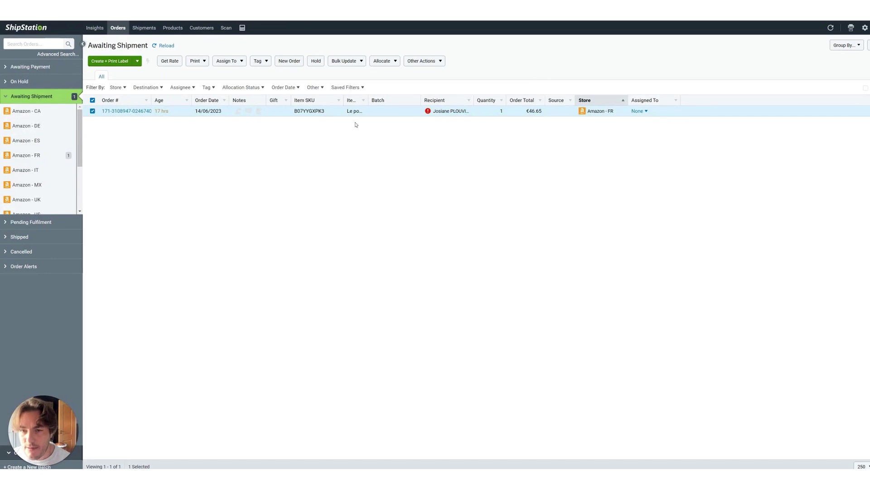
left_click(93, 111)
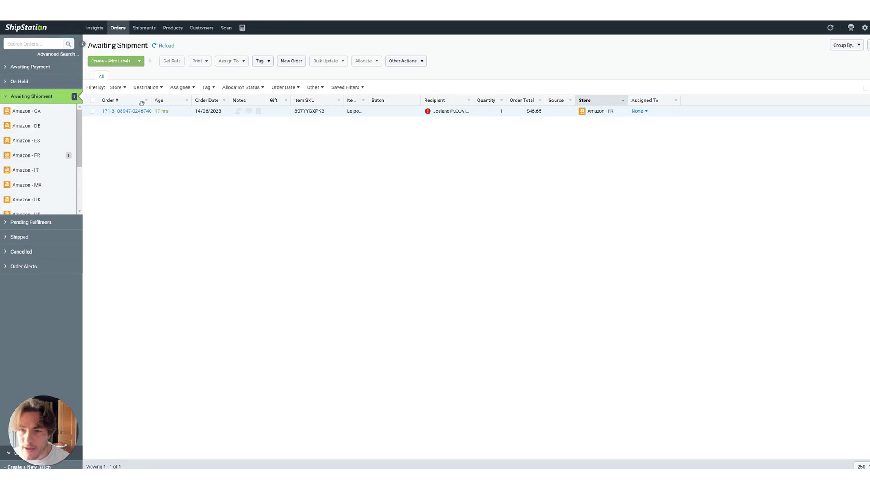
left_click(92, 112)
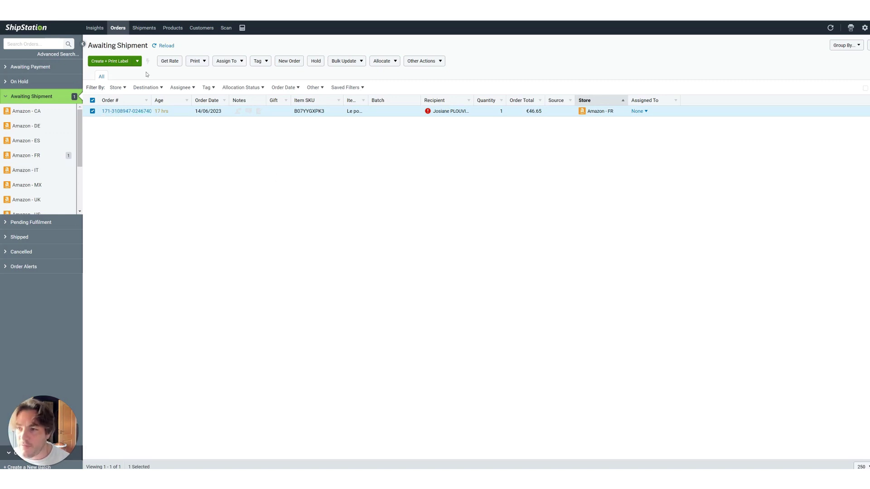
left_click(38, 239)
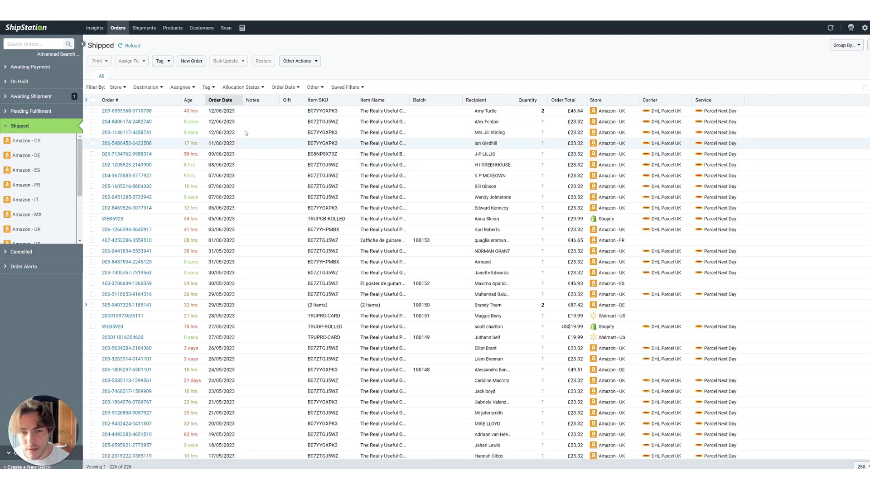
Step: Go back to Awaiting Shipment, showing the single €46.65 Amazon - FR order
left_click(46, 97)
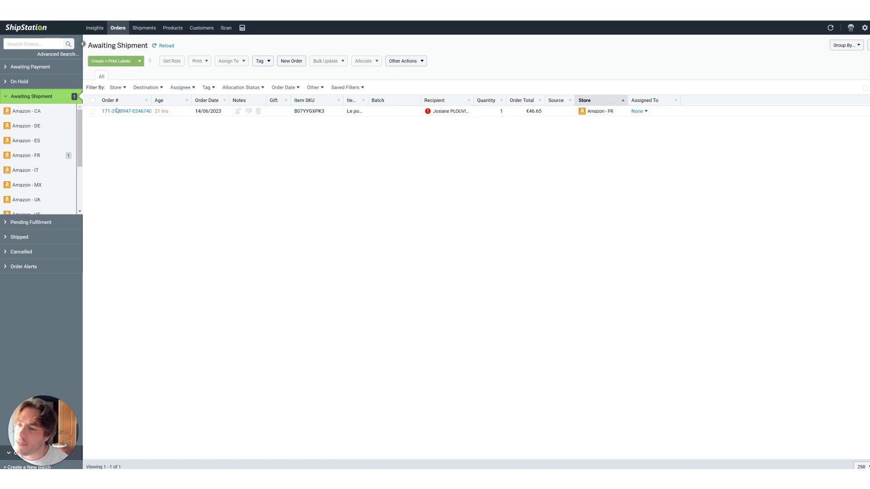
left_click(92, 112)
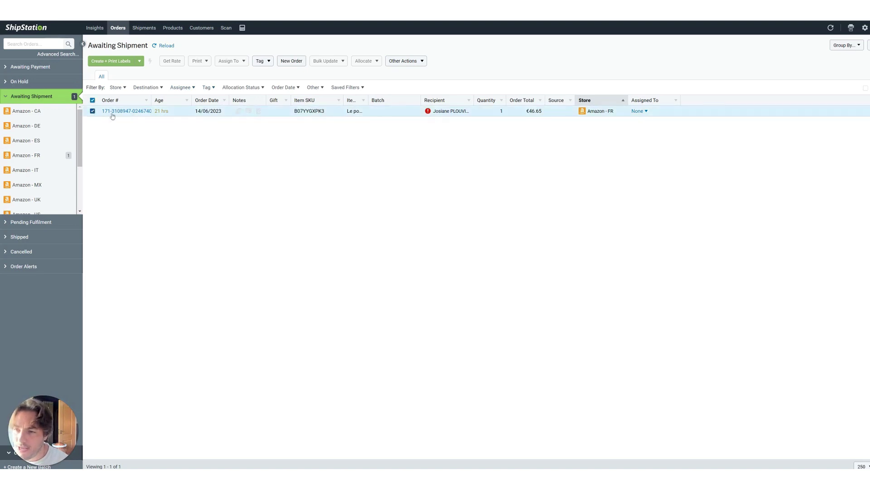
left_click(406, 63)
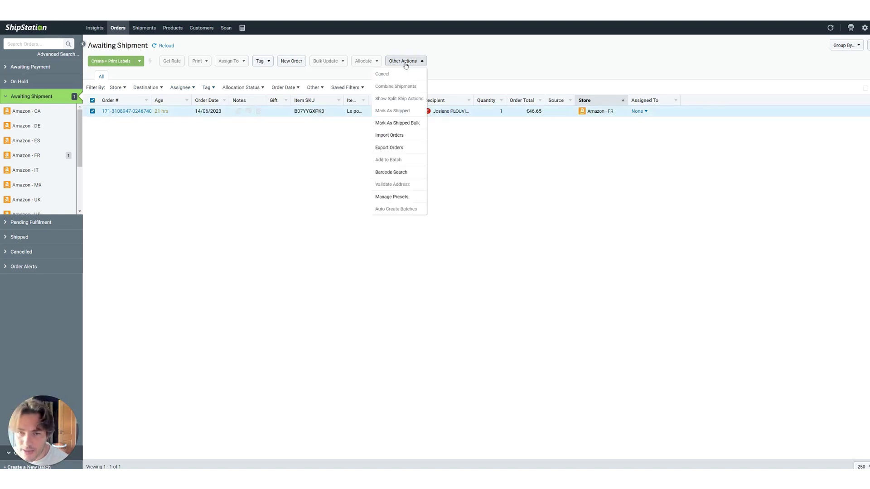
left_click(410, 123)
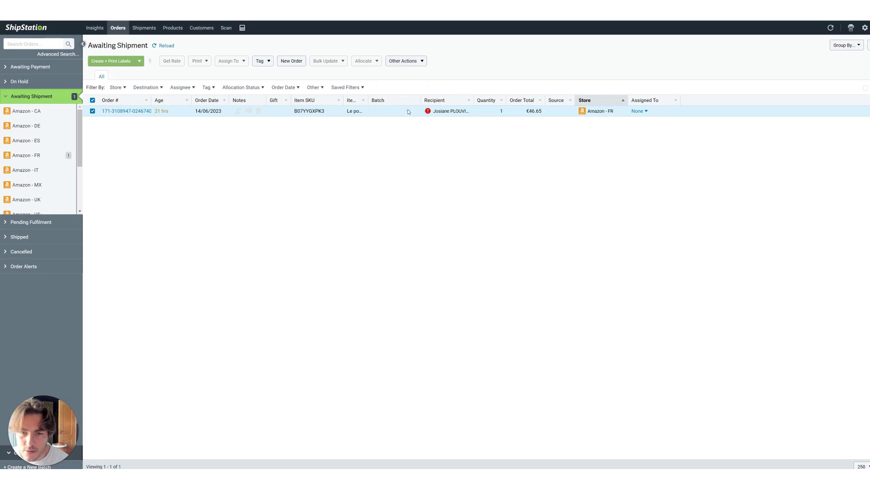
left_click(404, 64)
left_click(399, 124)
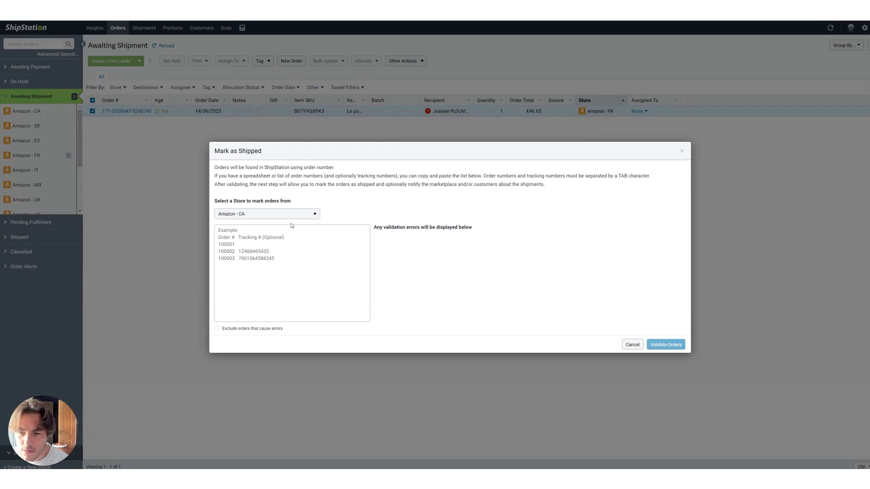
left_click(632, 344)
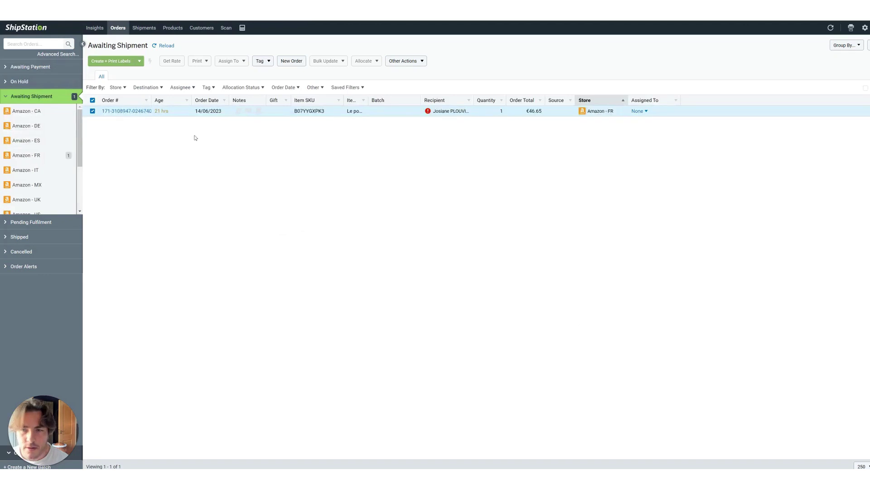
left_click(408, 63)
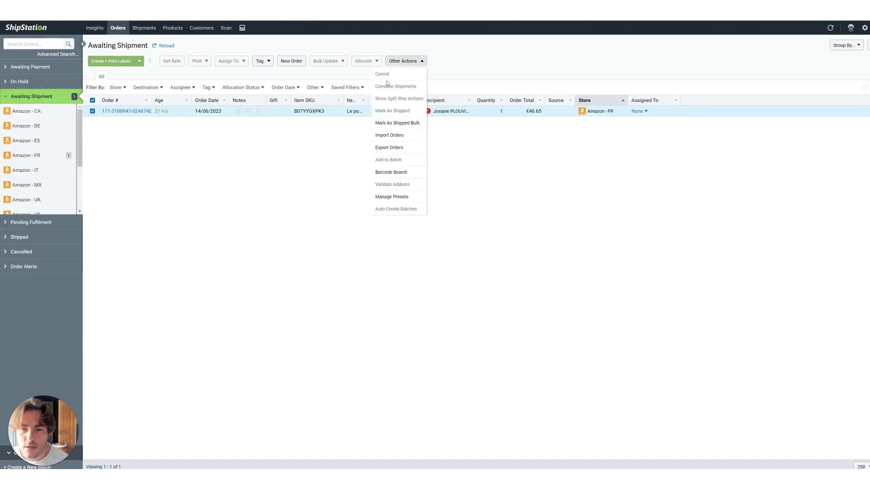
left_click(219, 180)
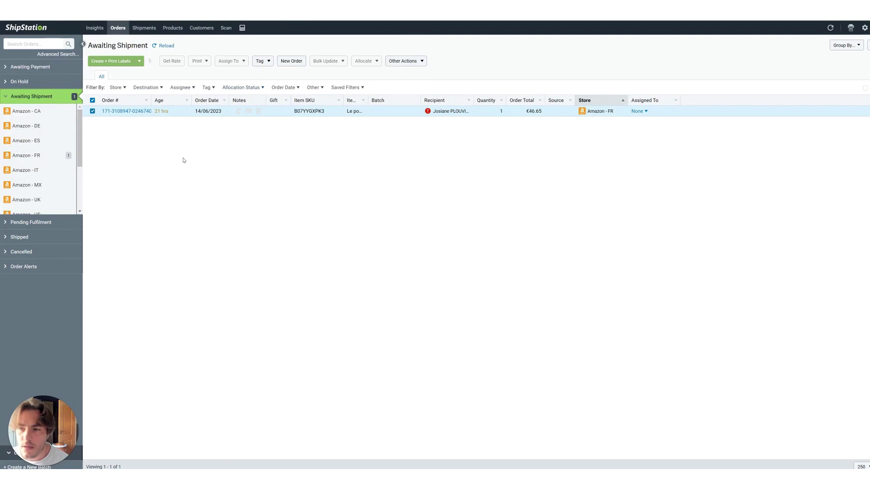
left_click(113, 111)
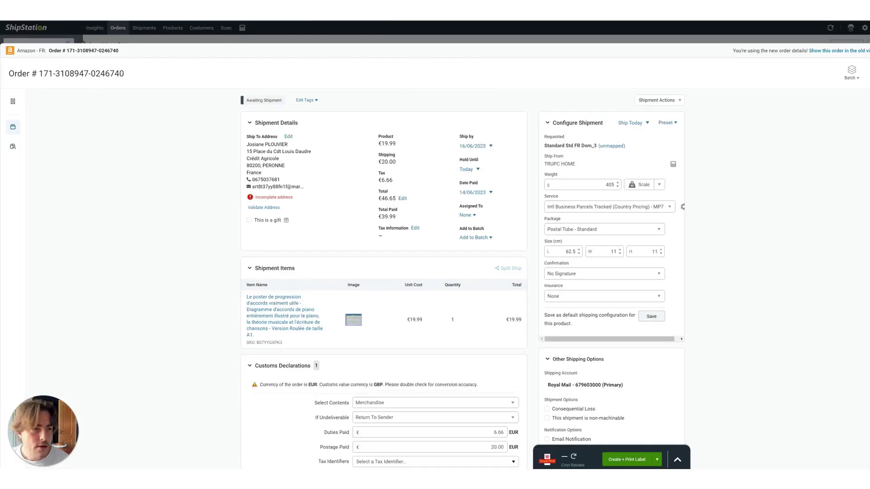
key("Escape")
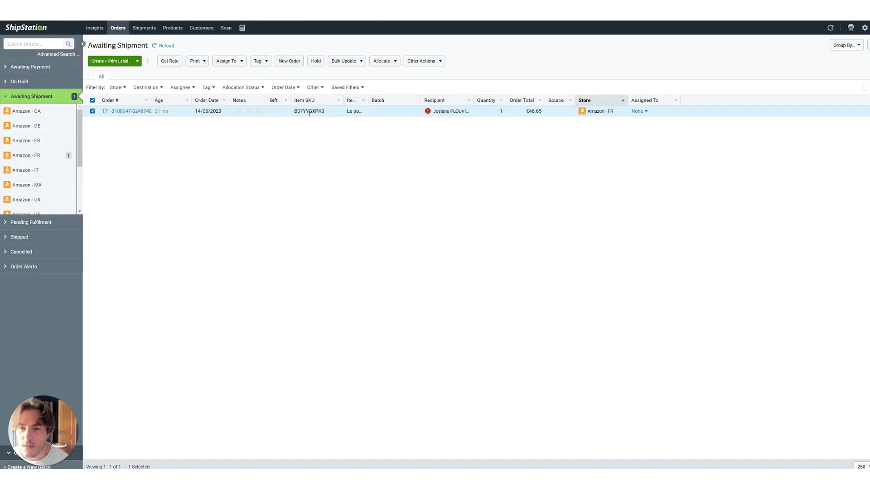
Step: Reselect the Amazon FR order and bring up its Mark As Shipped form via Other Actions
left_click(93, 101)
left_click(93, 111)
left_click(427, 63)
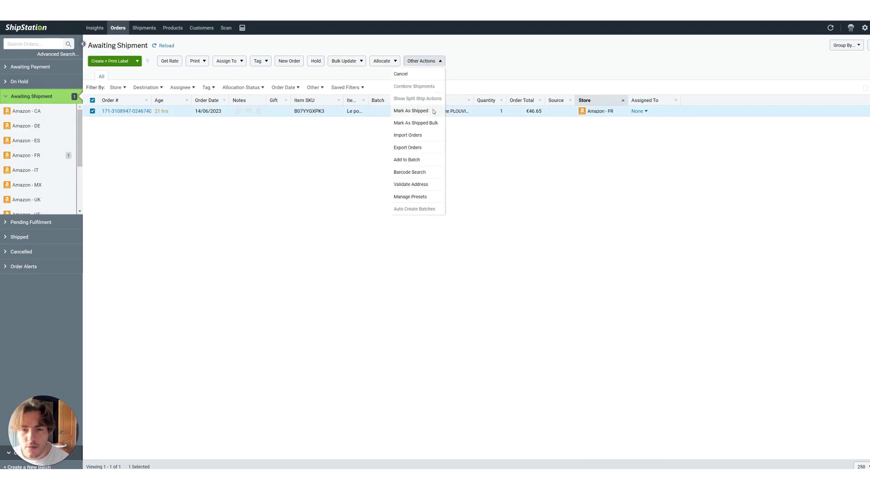
left_click(411, 111)
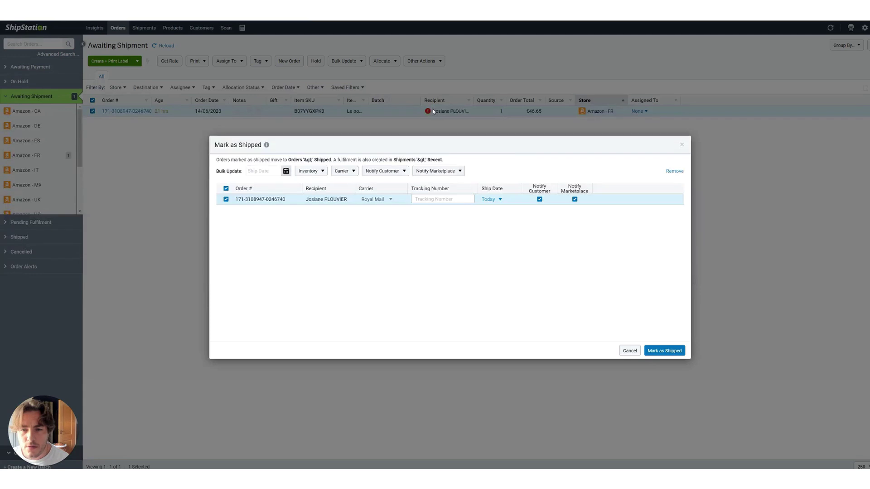
Step: Pick Royal Mail from the carrier list in the Mark as Shipped form
left_click(382, 202)
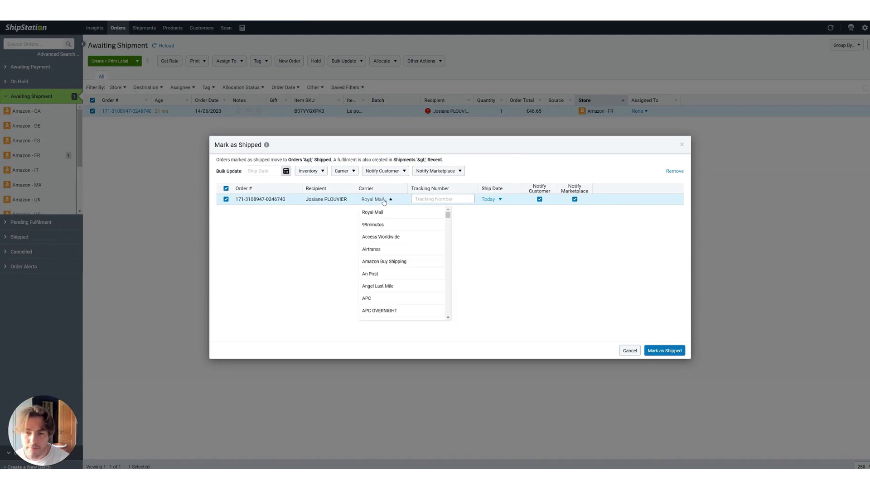
scroll(417, 254, "down", 10)
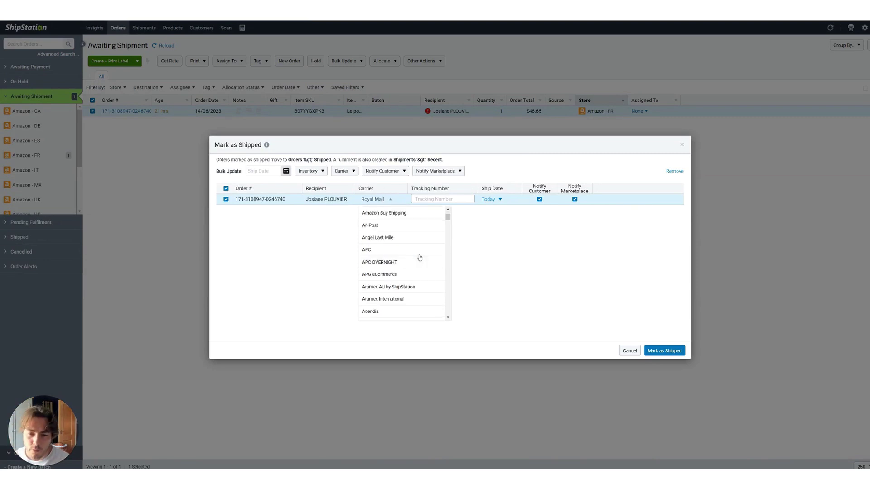
scroll(417, 246, "down", 10)
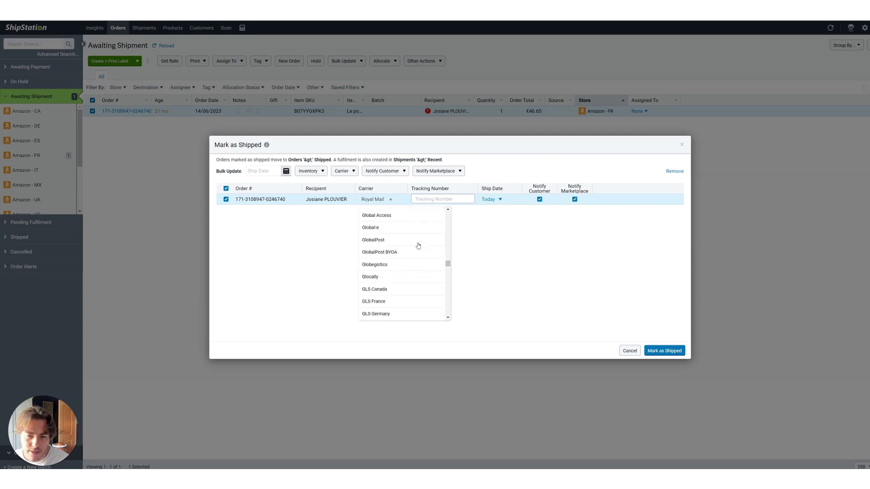
scroll(419, 243, "down", 10)
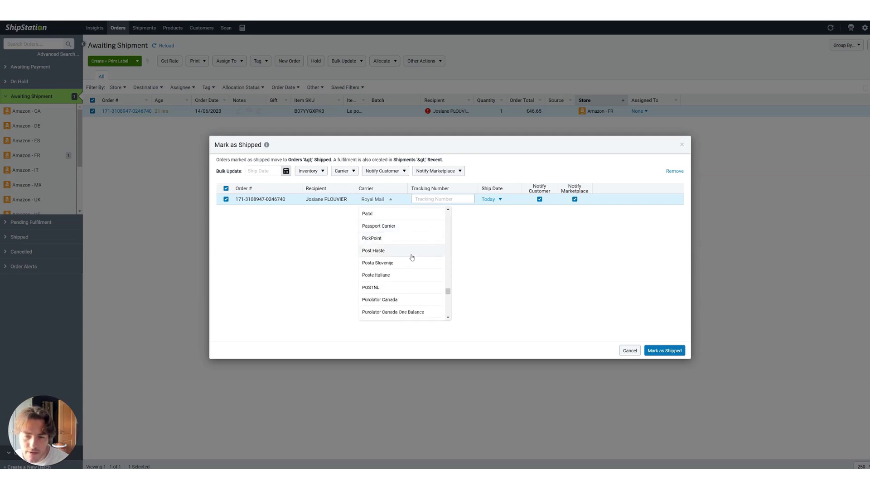
scroll(413, 256, "down", 5)
scroll(410, 256, "down", 3)
scroll(390, 272, "up", 3)
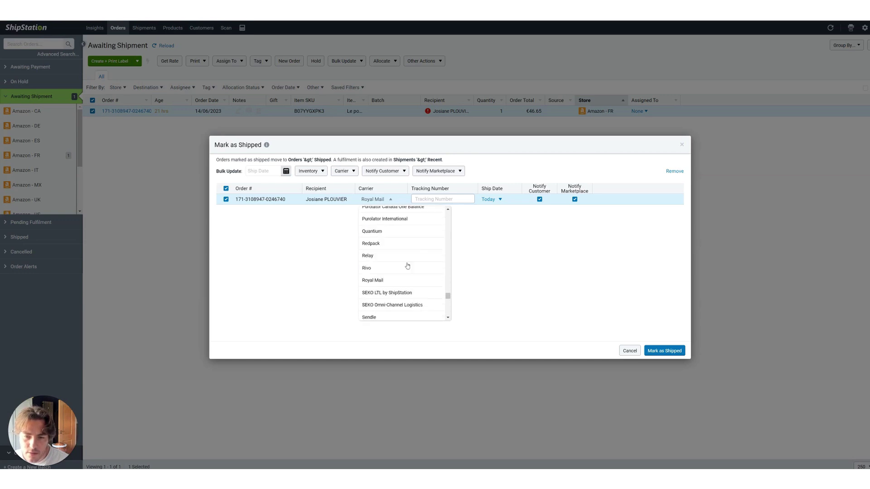
left_click(390, 282)
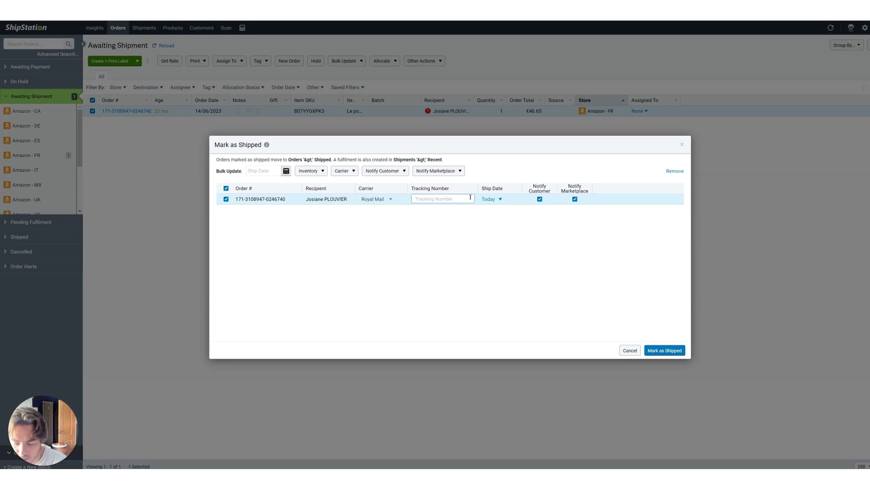
type("LG123455")
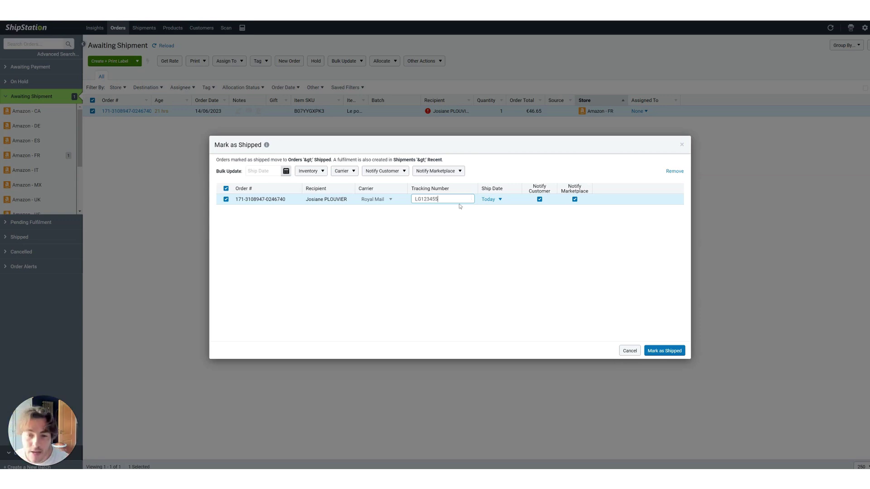
double_click(440, 199)
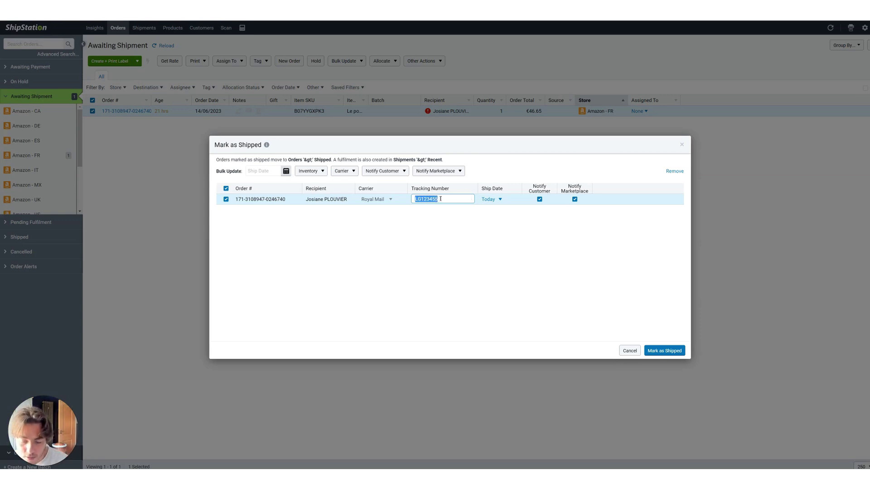
key("BackSpace")
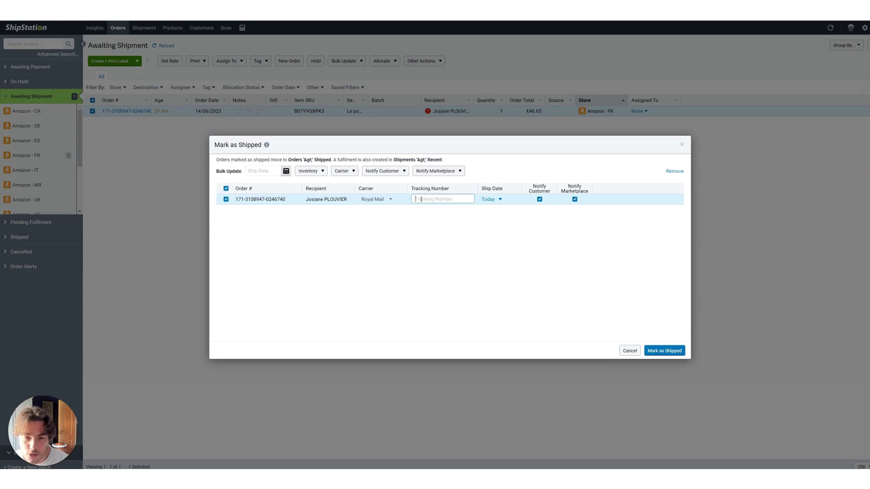
left_click(471, 198)
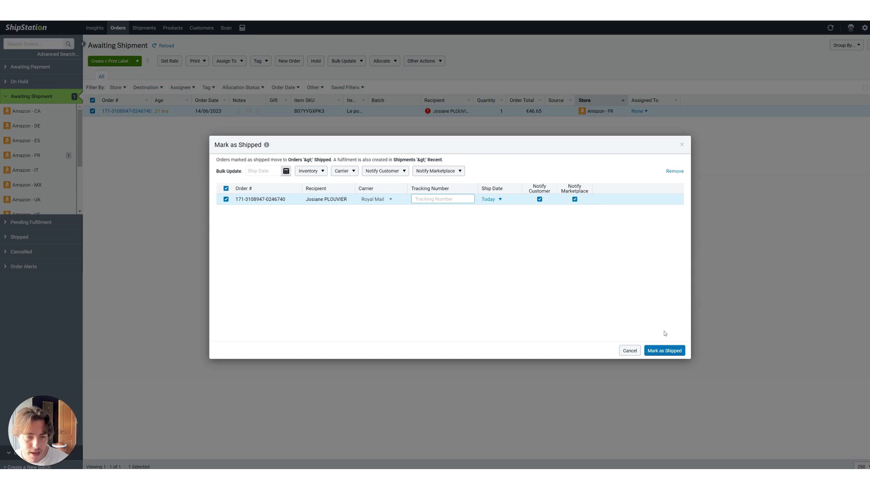
Step: Cancel the Mark as Shipped dialog so the Amazon - FR order stays in Awaiting Shipment
left_click(629, 351)
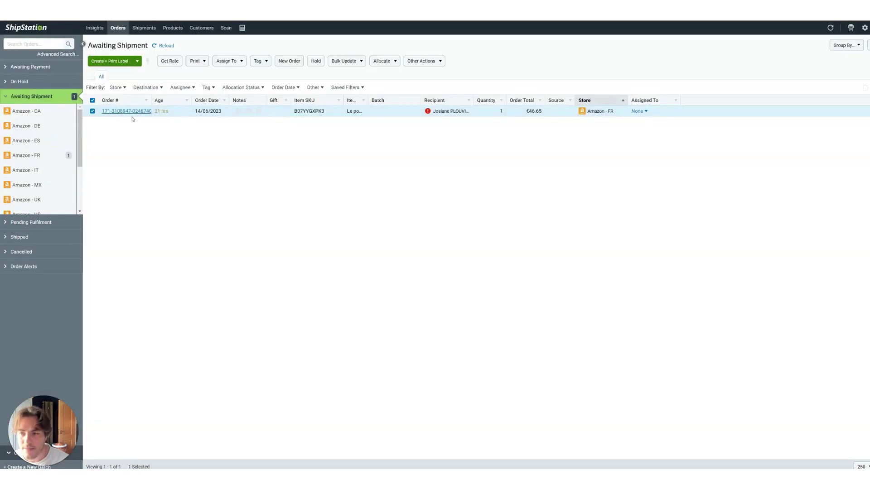